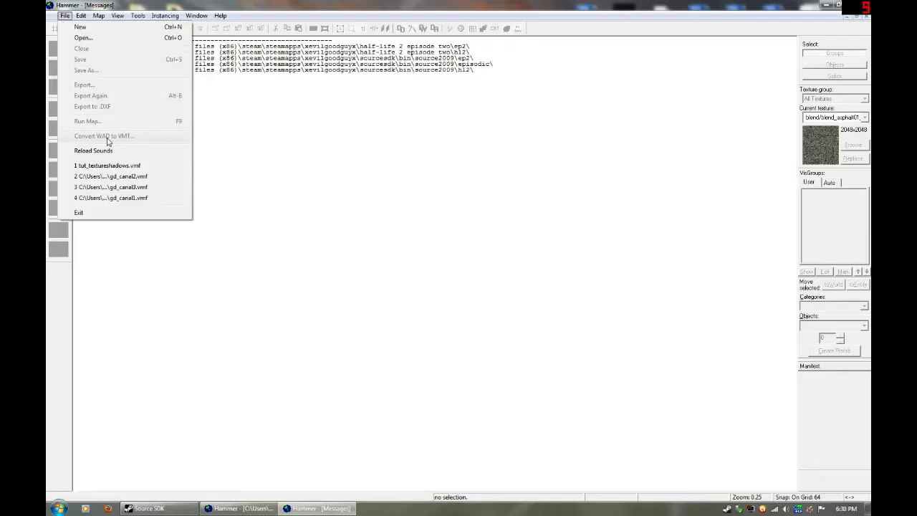
Open the recent map tut_textureshadows.vmf and bring up its advanced Run Map settings.
click(113, 165)
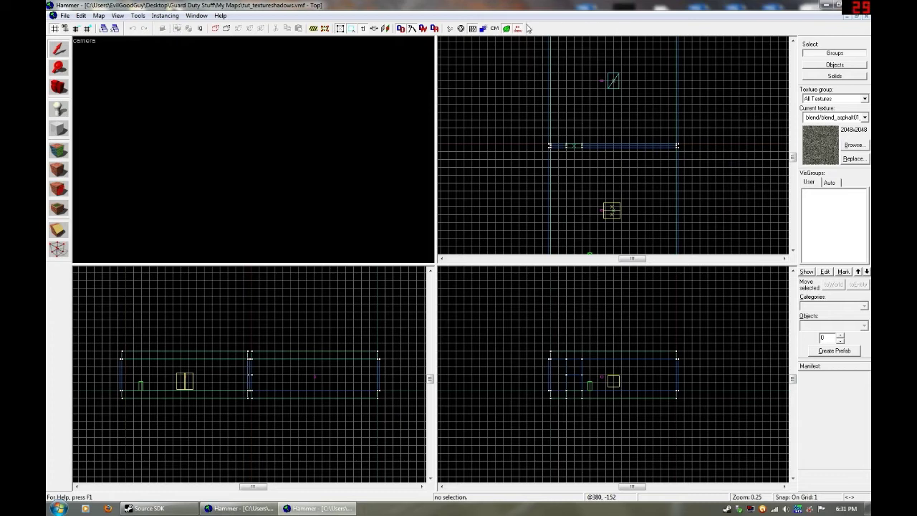
click(453, 29)
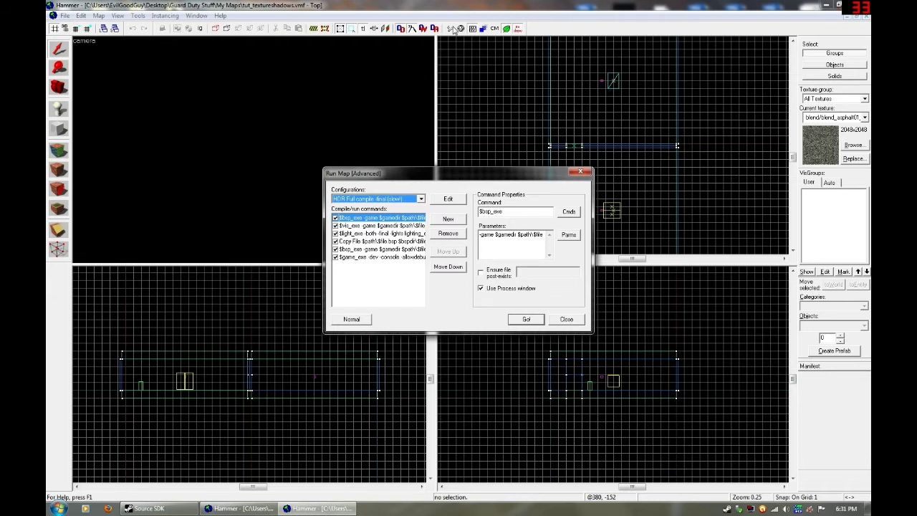
click(351, 320)
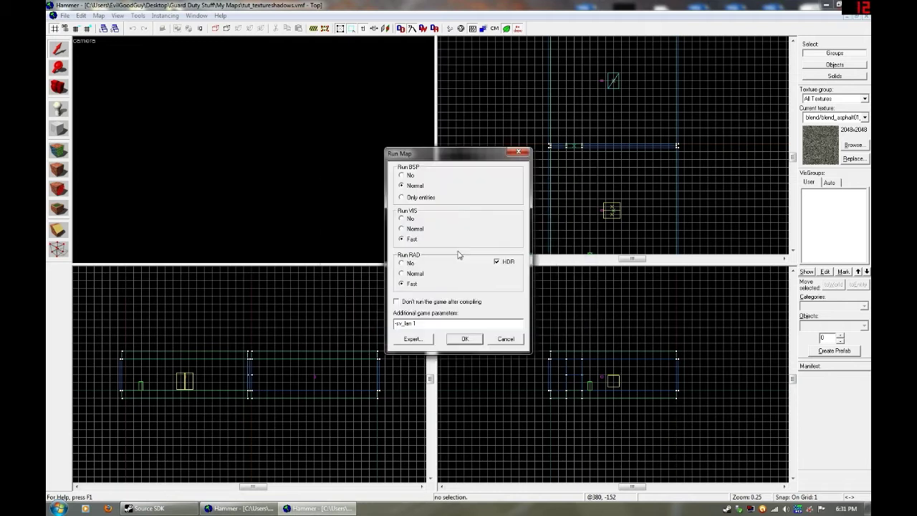
click(411, 338)
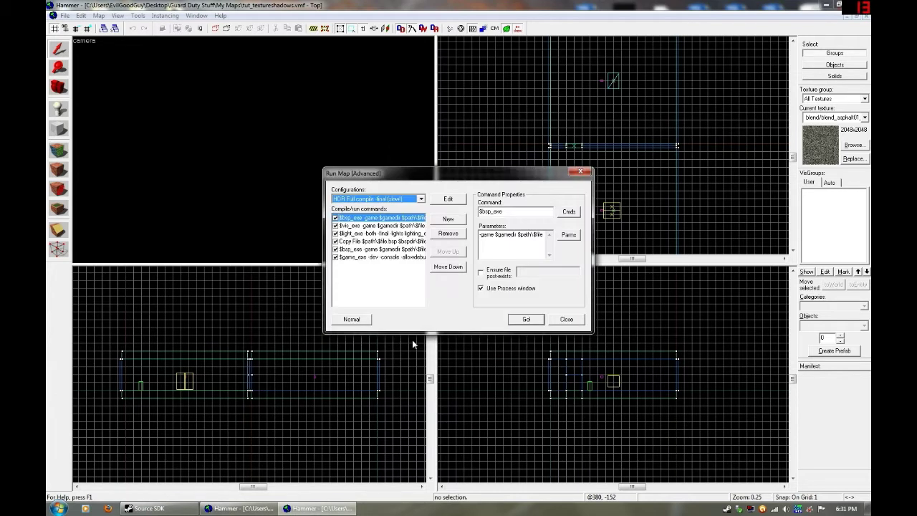
In the HDR Full compile -final (slow!) configuration, select the $light_exe command and examine its -lights lighting_egg.rad parameter.
click(421, 198)
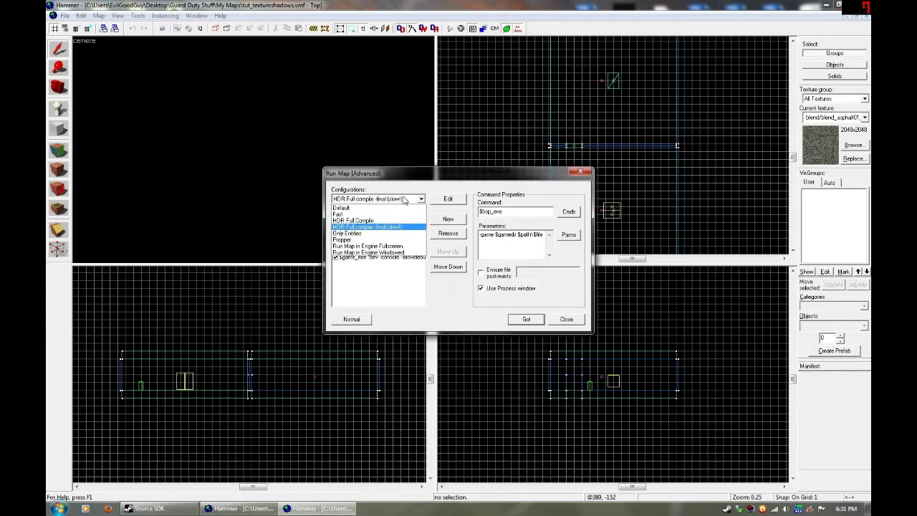
click(370, 228)
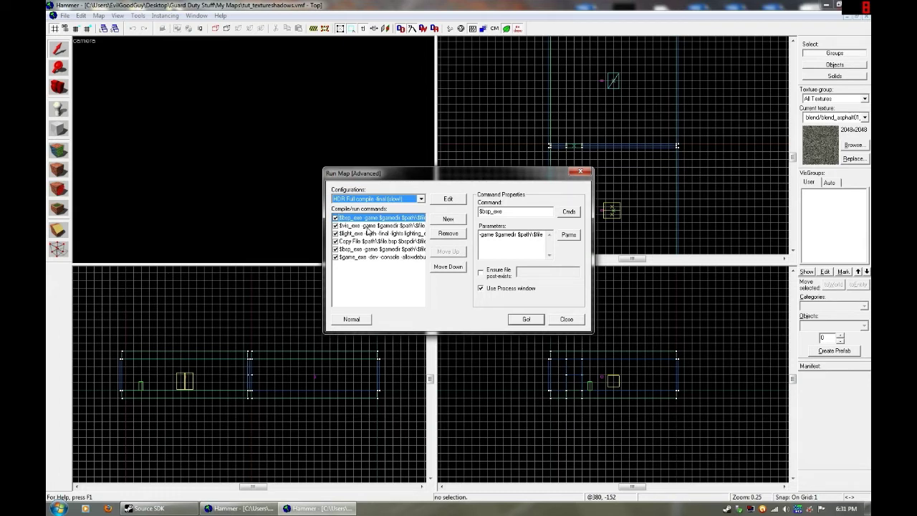
click(360, 234)
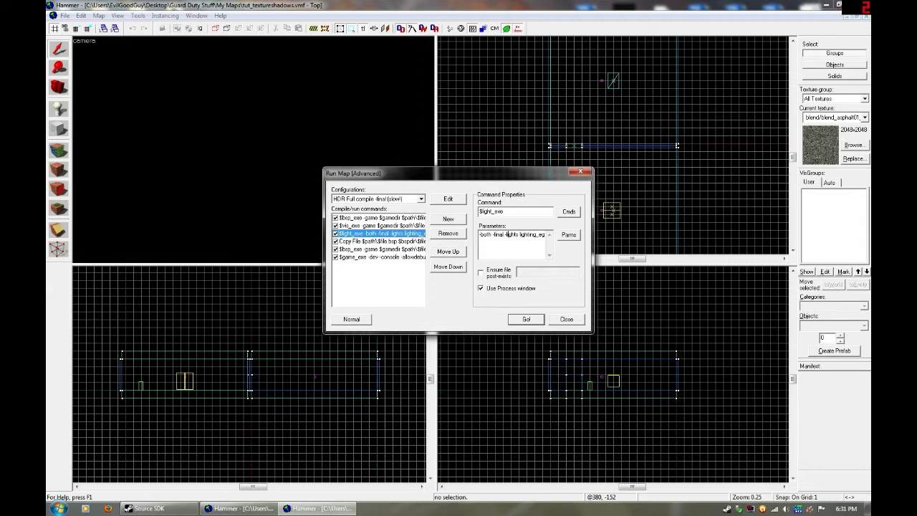
key(Right)
key(Right)
key(Right)
key(Right)
key(Right)
key(Right)
key(Right)
key(Right)
key(Right)
key(Right)
key(Right)
key(Right)
drag(495, 234, 533, 234)
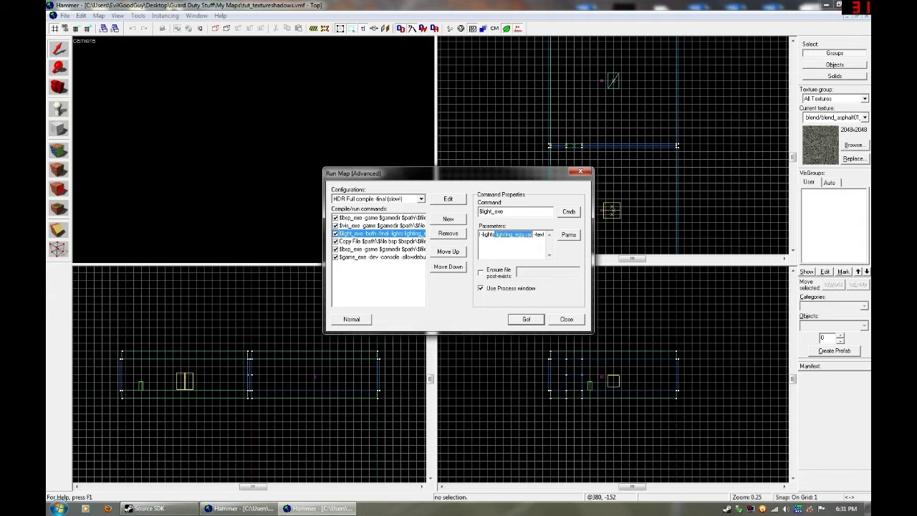
Examine the rest of the $light_exe parameters from -textureshadows onward, and close the Run Map settings.
click(508, 234)
text(ureshadow)
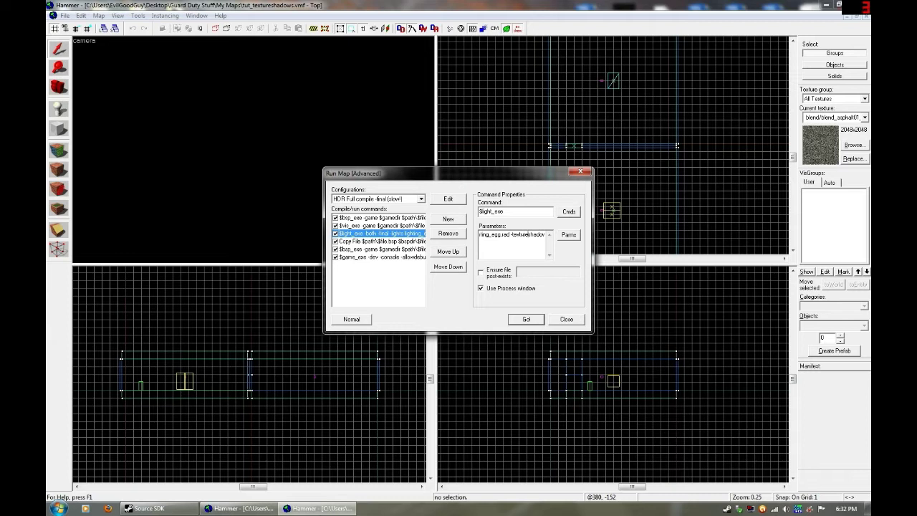
text(s -Static)
drag(491, 235, 528, 235)
click(506, 234)
key(ctrl+v)
key(Left)
key(Left)
key(Left)
key(Right)
key(Right)
key(Right)
key(Right)
key(Right)
key(Right)
key(Right)
key(Right)
key(Right)
key(Right)
key(Right)
key(Right)
key(Right)
key(Right)
key(Right)
key(Right)
key(Right)
key(Right)
key(Right)
key(Right)
click(581, 171)
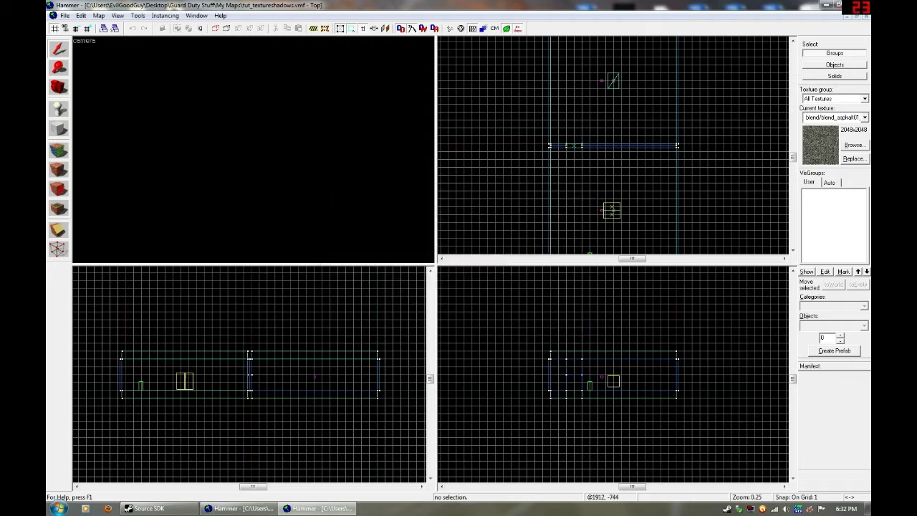
Close this editor window and browse from the desktop steamapps shortcut to the account's half-life 2 episode two\ep2 folder and its lighting_egg file.
click(865, 6)
click(865, 6)
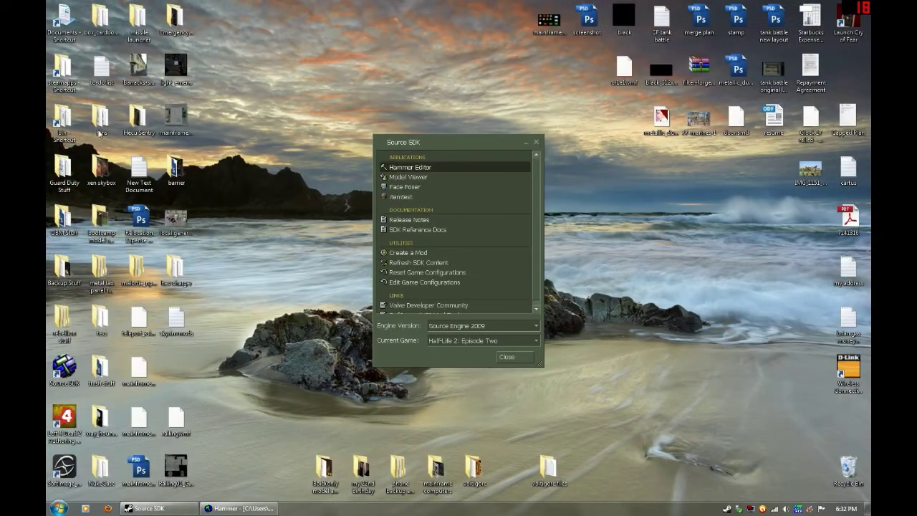
double_click(62, 68)
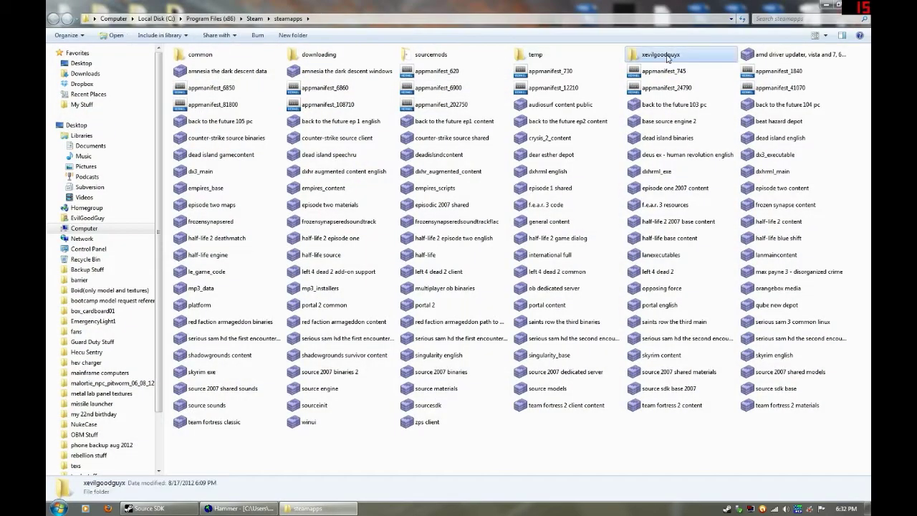
double_click(656, 58)
double_click(337, 71)
double_click(321, 58)
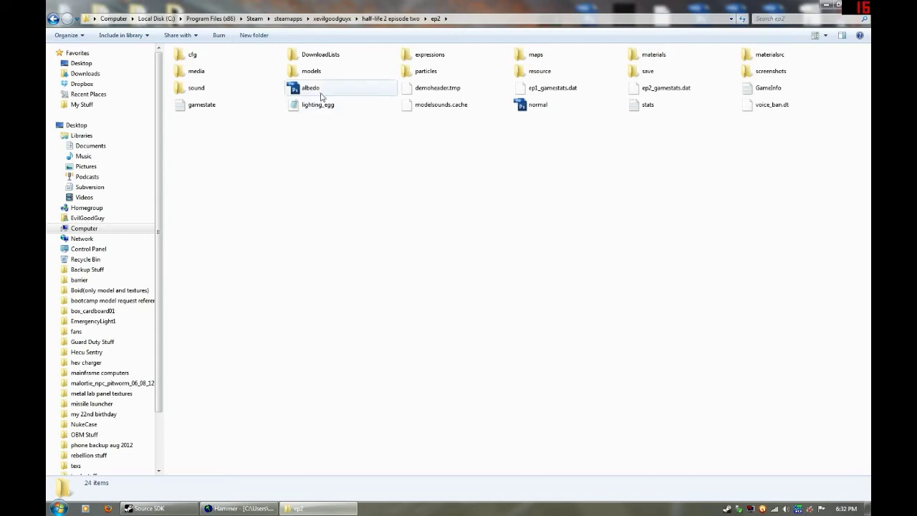
mouse_move(313, 113)
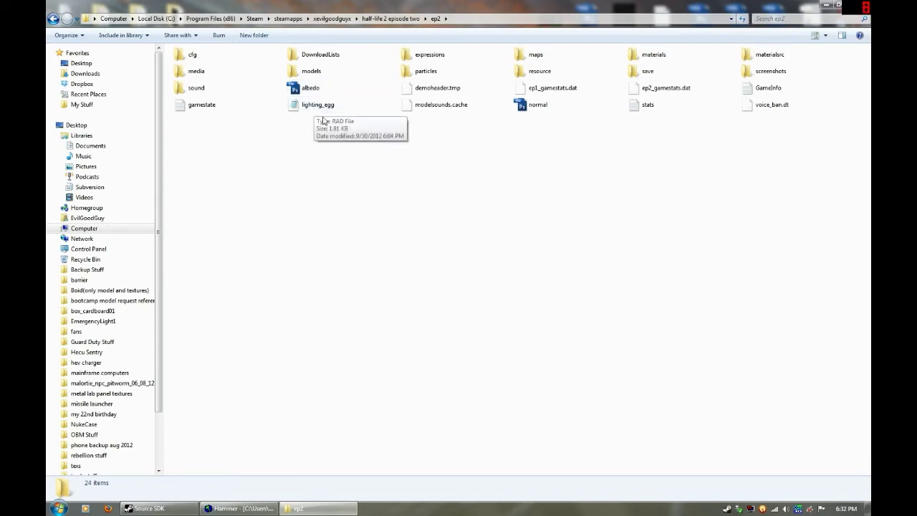
Create a new text document in the ep2 folder, open it in Notepad and enter the text blahblah.
right_click(302, 141)
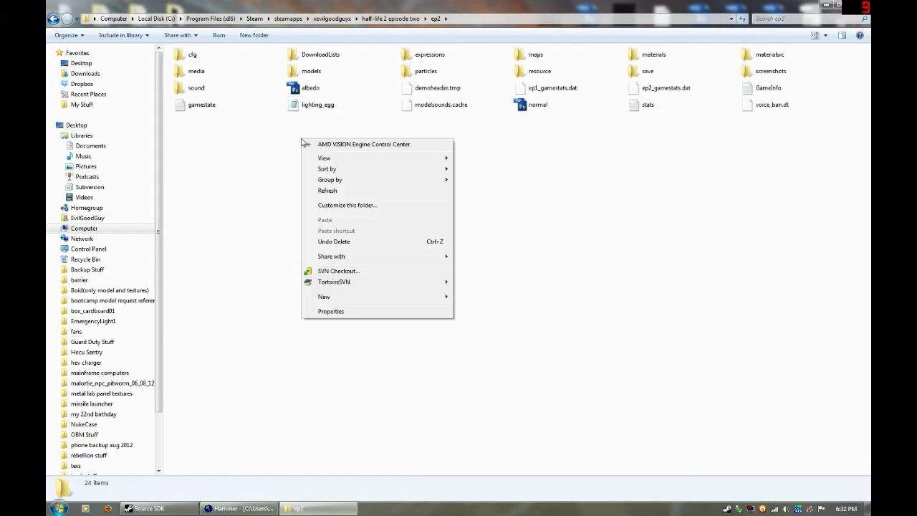
mouse_move(341, 299)
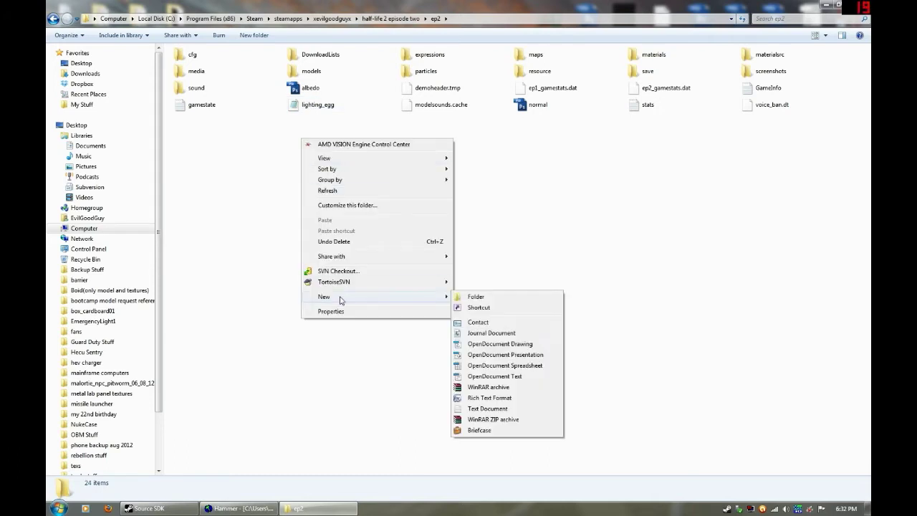
click(488, 408)
key(Return)
key(Return)
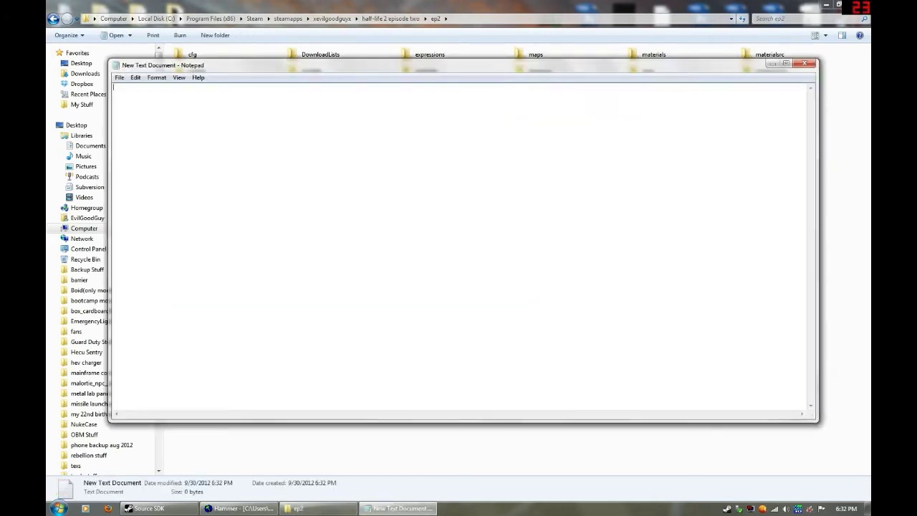
text(ba)
key(BackSpace)
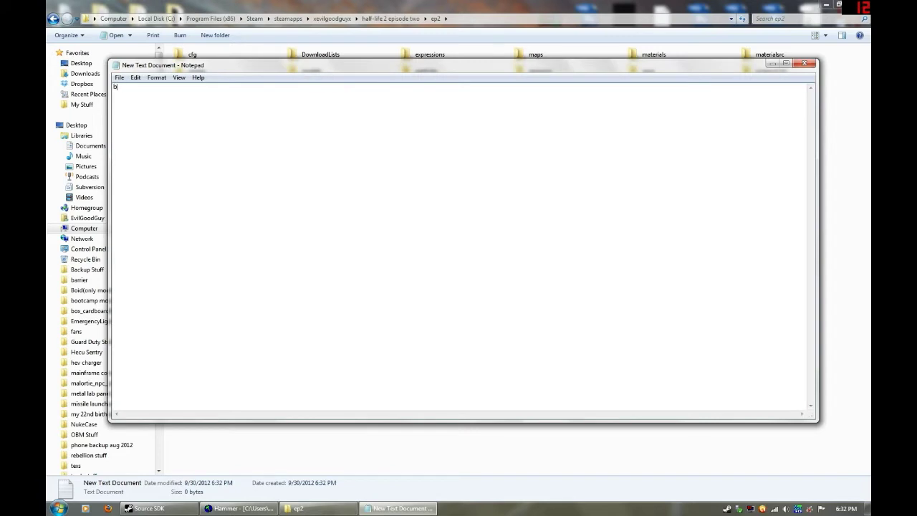
text(blahblah)
Save the document under the name test.rad with All Files as the file type, close it and check the new file in the folder.
click(119, 77)
click(129, 120)
click(423, 302)
click(423, 304)
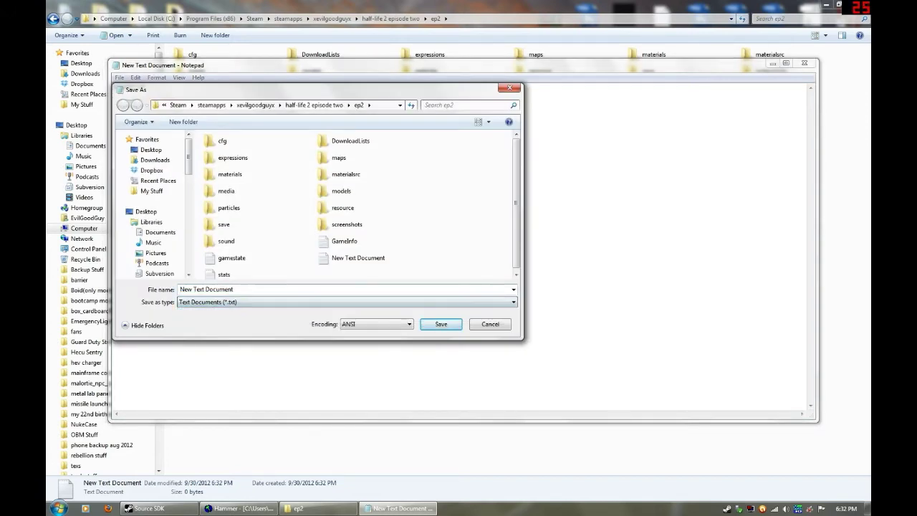
text(test)
click(420, 302)
click(371, 319)
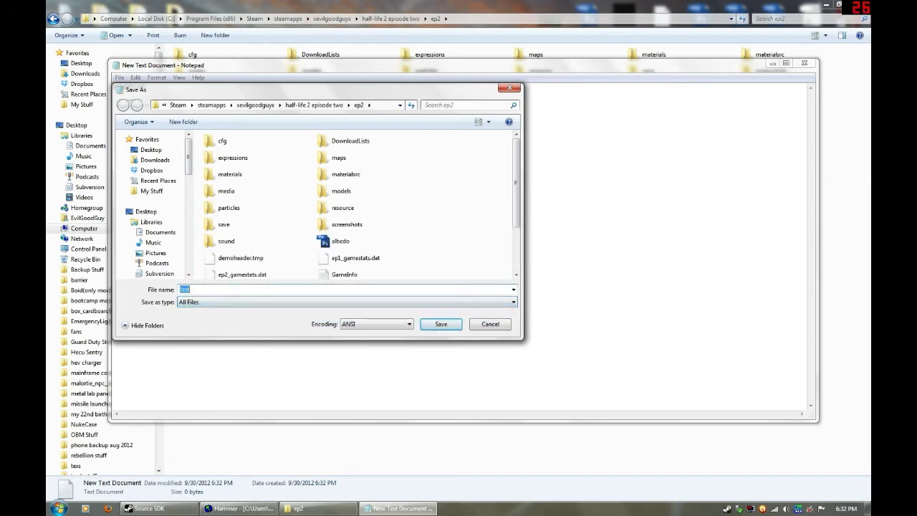
text(.txt)
click(430, 324)
click(805, 63)
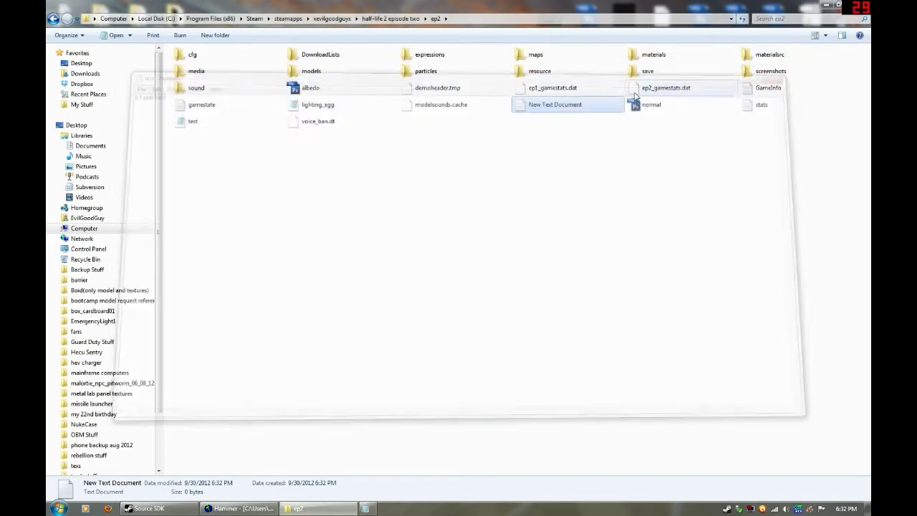
click(195, 123)
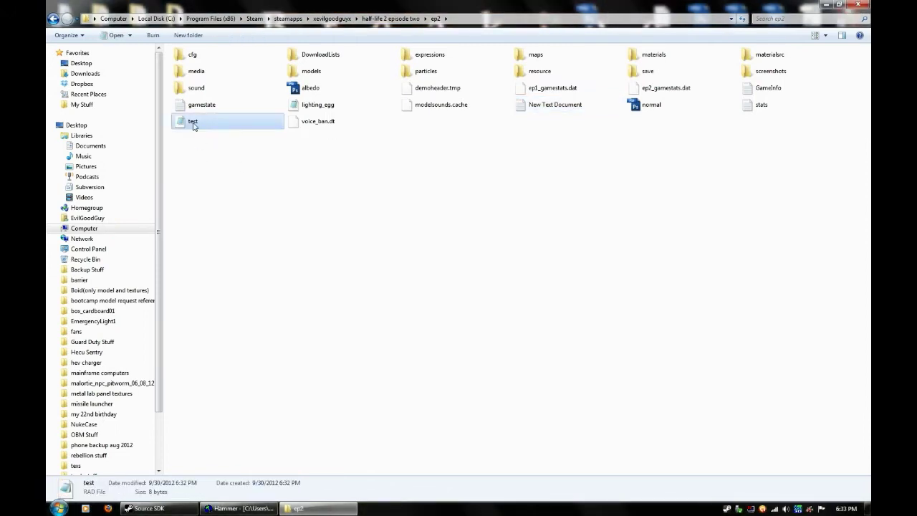
click(372, 155)
Open lighting_egg in Notepad and examine its forcetextureshadow lines and model paths, starting with models/props_c17/door_fence01.mdl.
double_click(329, 103)
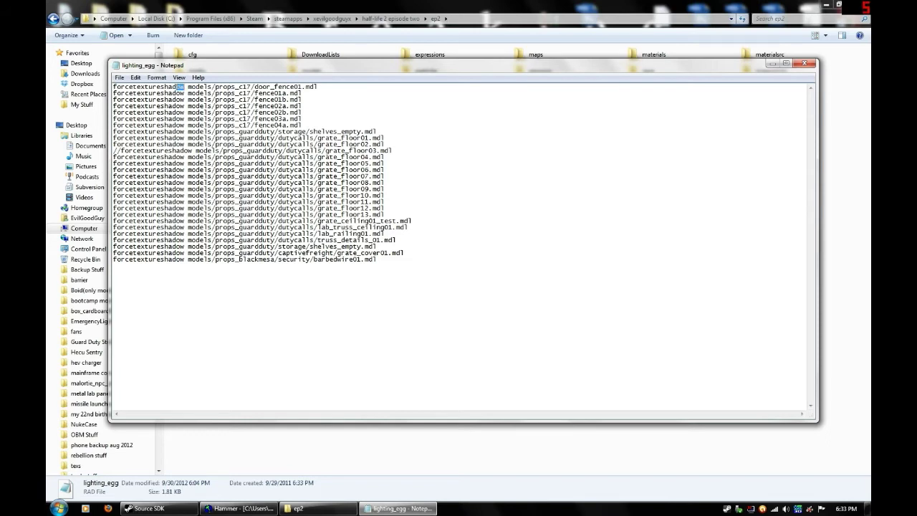
key(ctrl+shift+Right)
key(Right)
key(shift+Right)
key(shift+Right)
key(shift+Right)
key(shift+Right)
key(shift+Right)
key(shift+Right)
key(shift+Right)
key(shift+Right)
key(shift+Right)
key(shift+Right)
key(shift+Right)
key(shift+Right)
key(shift+Right)
key(shift+Right)
key(shift+Right)
key(shift+Right)
key(shift+Right)
key(shift+Right)
key(shift+Right)
key(shift+Right)
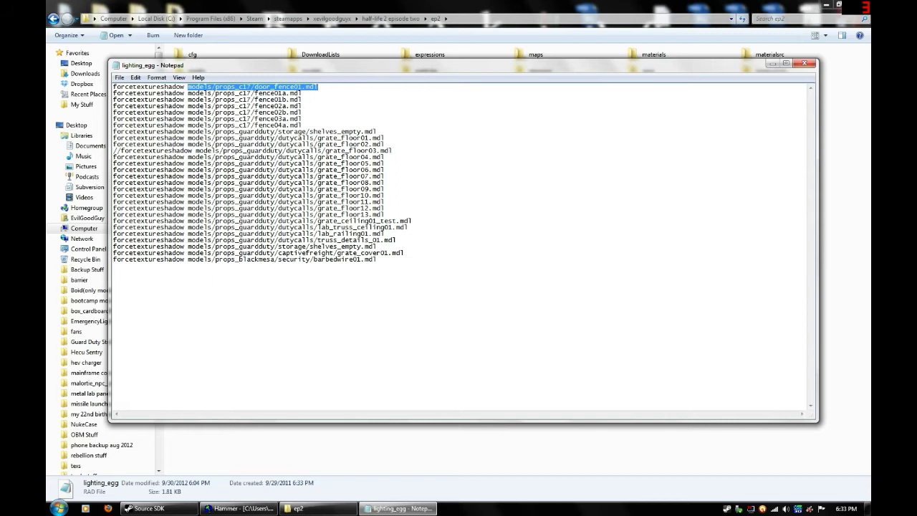
click(300, 86)
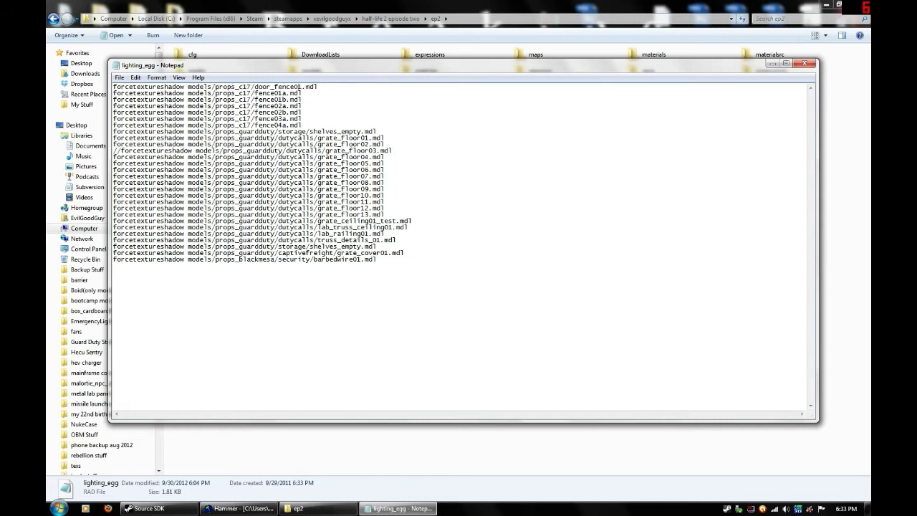
drag(299, 86, 113, 87)
drag(113, 93, 241, 93)
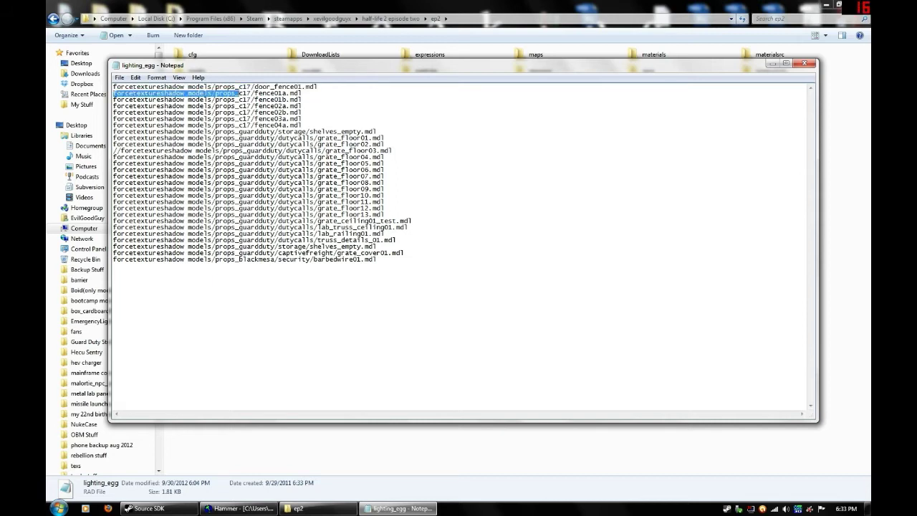
click(268, 93)
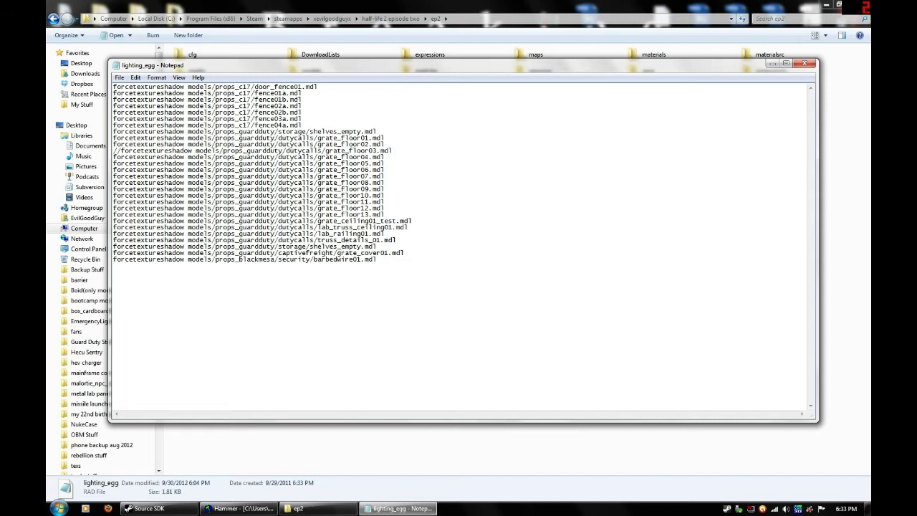
Remove the // comment marks before the grate_floor03.mdl line in lighting_egg, save the file and close it.
click(303, 99)
key(BackSpace)
key(BackSpace)
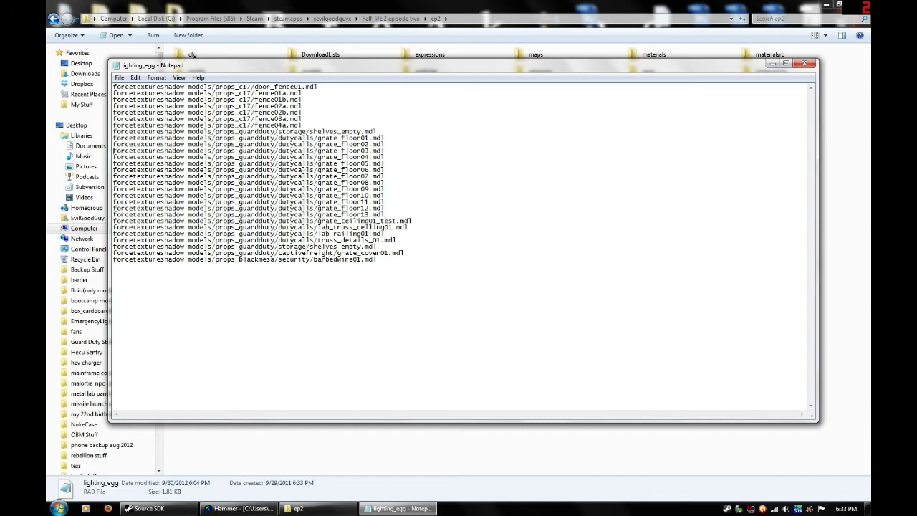
click(119, 77)
click(132, 109)
click(805, 63)
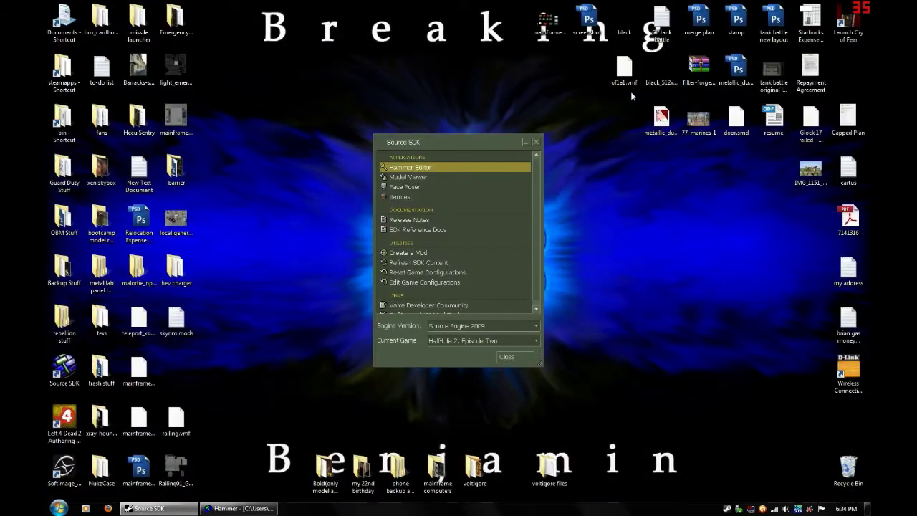
Switch back to Hammer and select the $light_exe command in the map's Run Map settings.
mouse_move(254, 510)
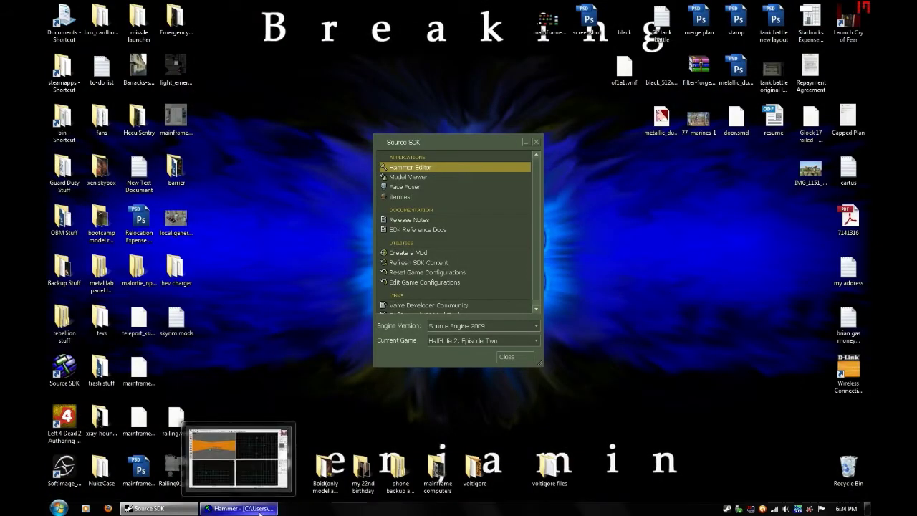
click(259, 510)
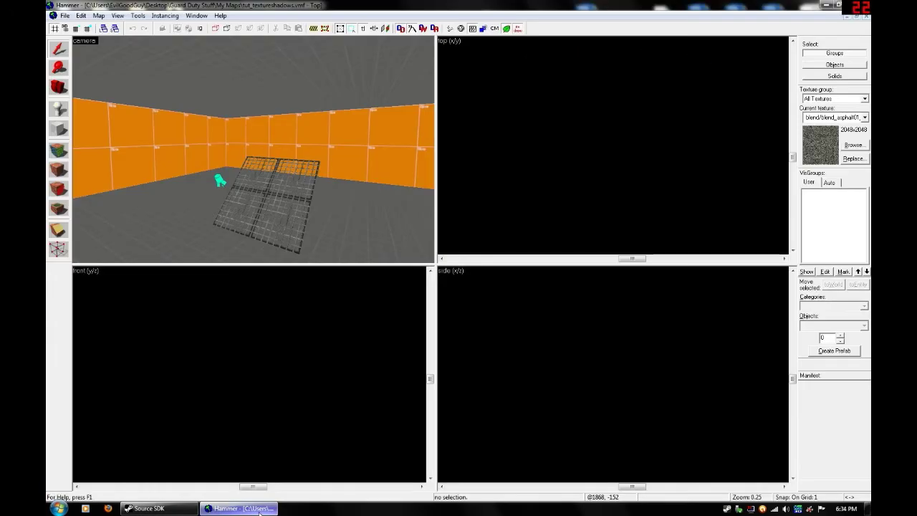
click(450, 28)
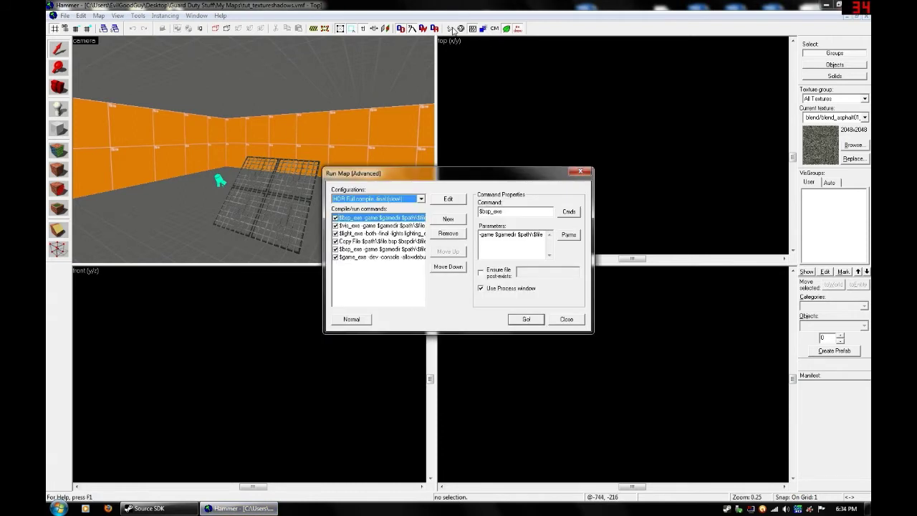
click(375, 233)
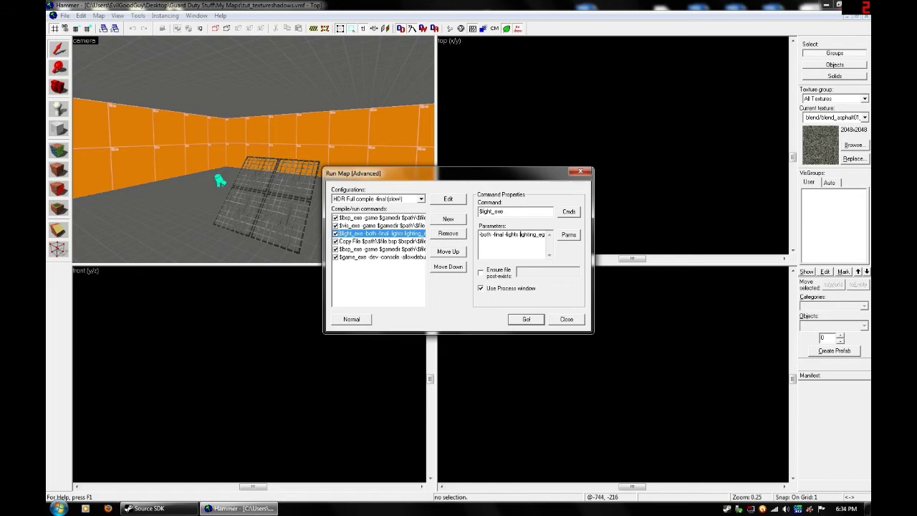
Review the $light_exe parameters from the lighting_egg.rad file name through the -textureshadows option and beyond.
drag(520, 235, 544, 235)
key(Right)
key(Right)
text(ureshadow)
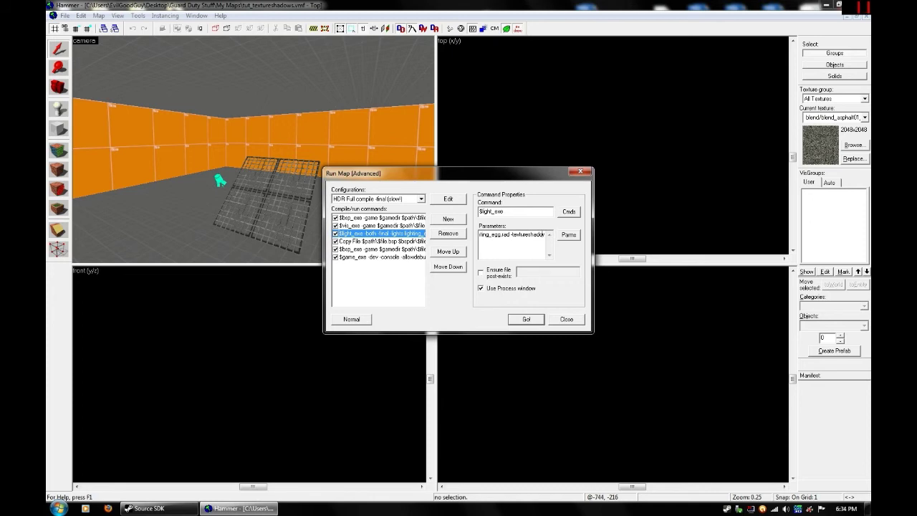
text(s -Static)
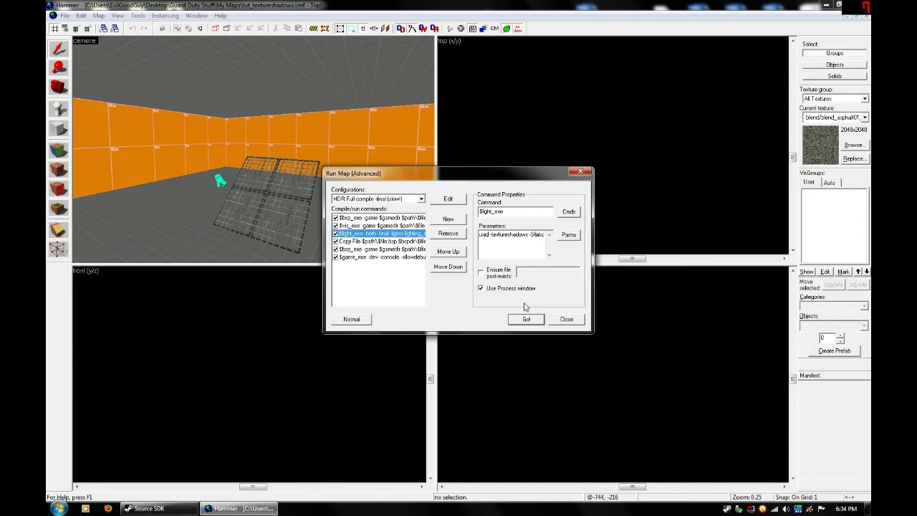